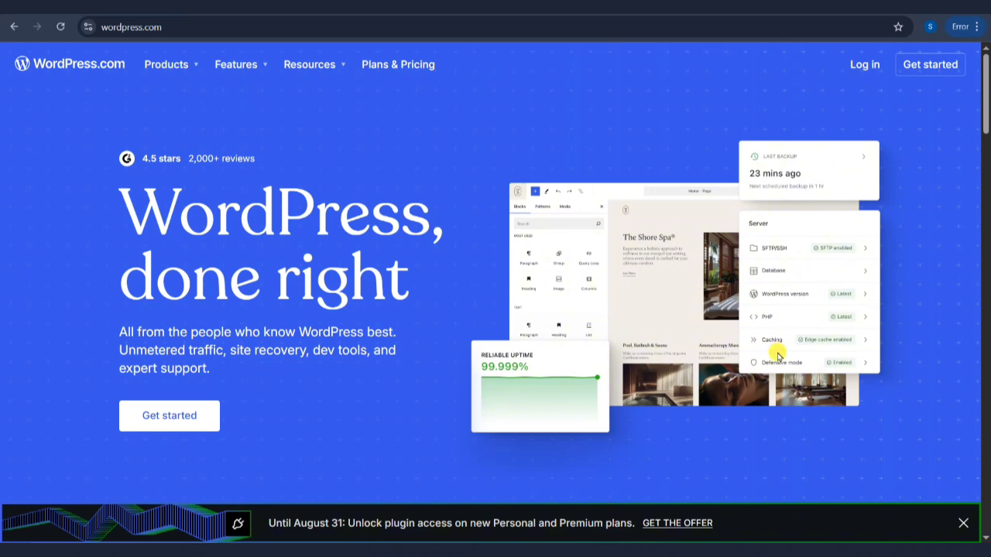
- Sign up for a WordPress.com account with the Google account and allow WordPress to access its profile information
{"action": "left_click", "coordinate": [912, 65]}
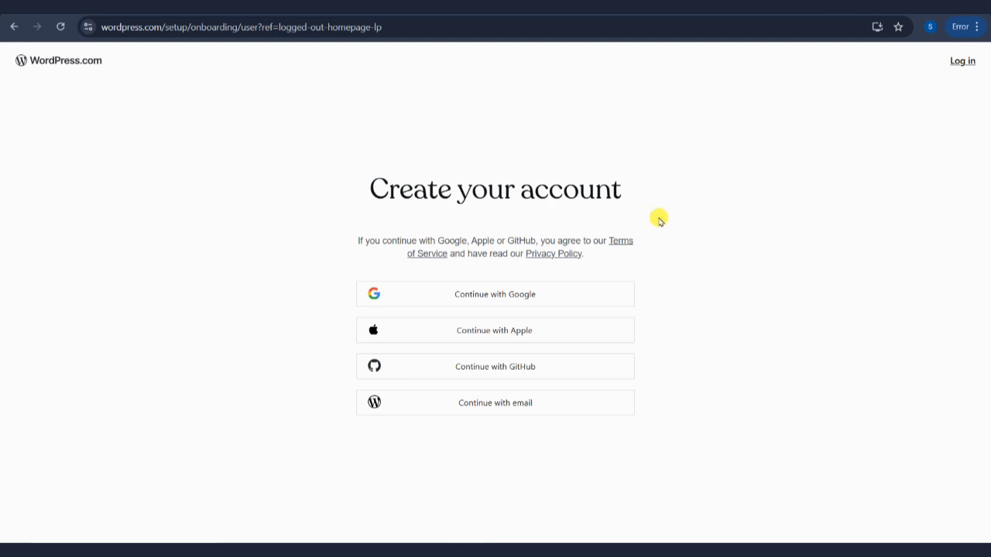
{"action": "left_click", "coordinate": [537, 306]}
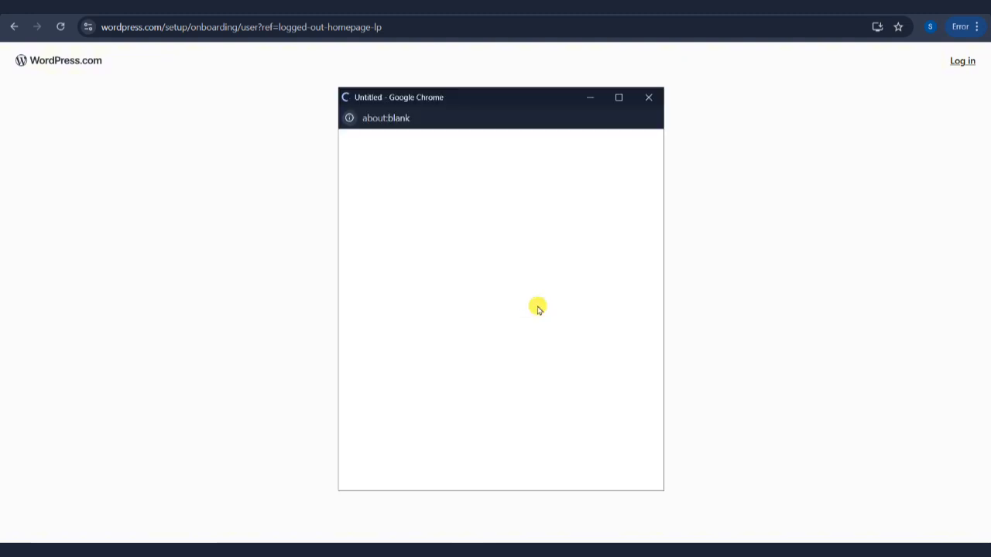
{"action": "left_click", "coordinate": [537, 306]}
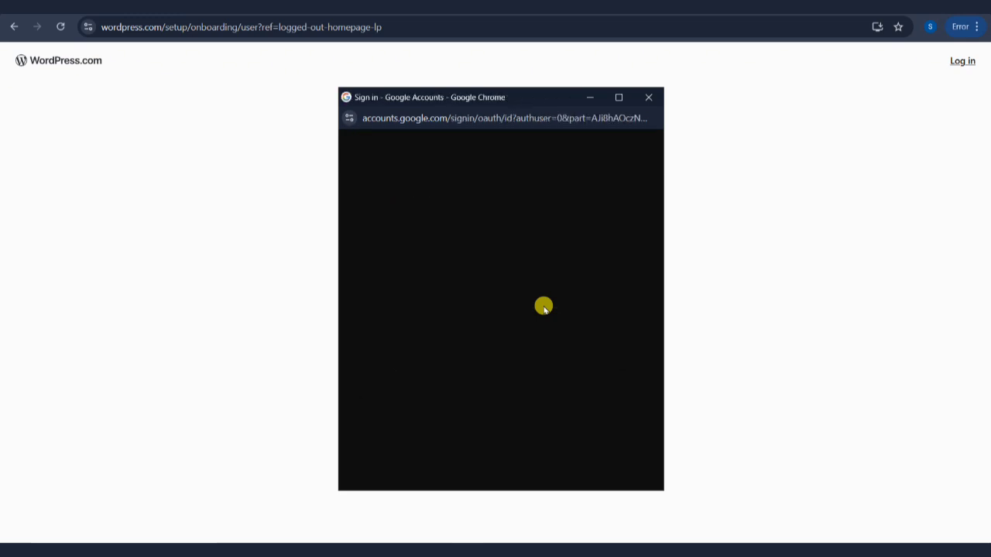
{"action": "scroll", "coordinate": [545, 308], "scroll_direction": "down", "scroll_amount": 3}
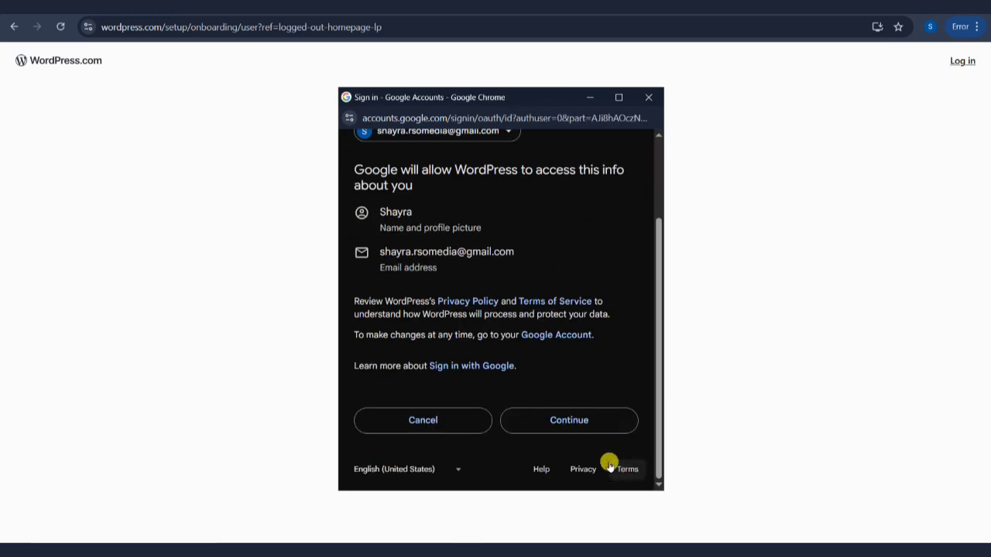
{"action": "left_click", "coordinate": [571, 426]}
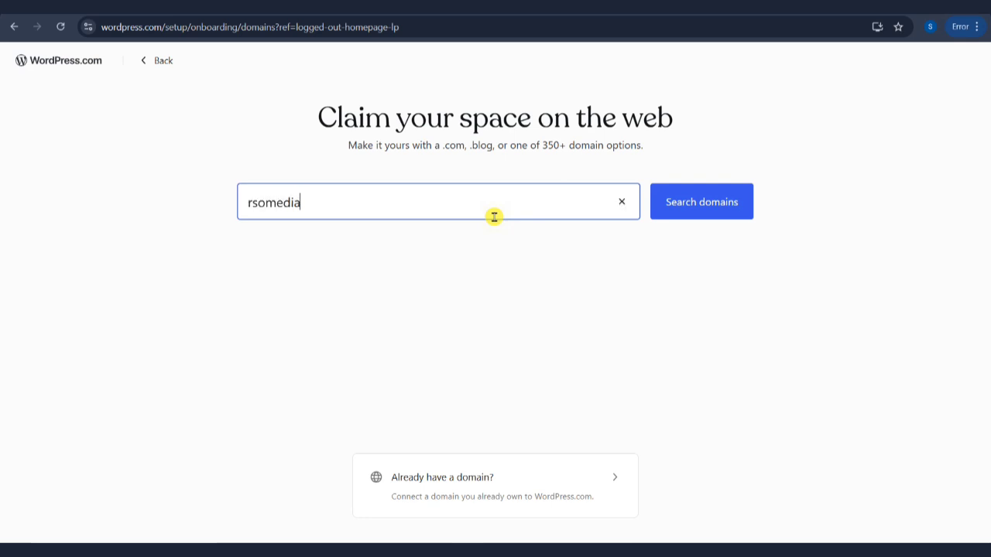
- Search domains for rsomedia, review the offers, and skip the purchase in favour of the included rsomedia.wordpress.com subdomain
{"action": "left_click", "coordinate": [709, 211]}
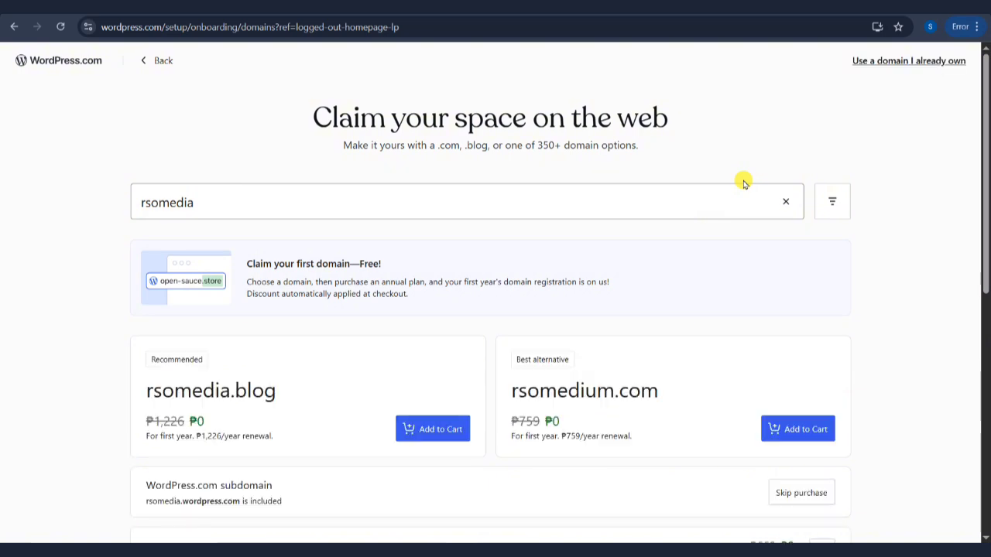
{"action": "scroll", "coordinate": [581, 248], "scroll_direction": "down", "scroll_amount": 1}
{"action": "scroll", "coordinate": [576, 247], "scroll_direction": "down", "scroll_amount": 1}
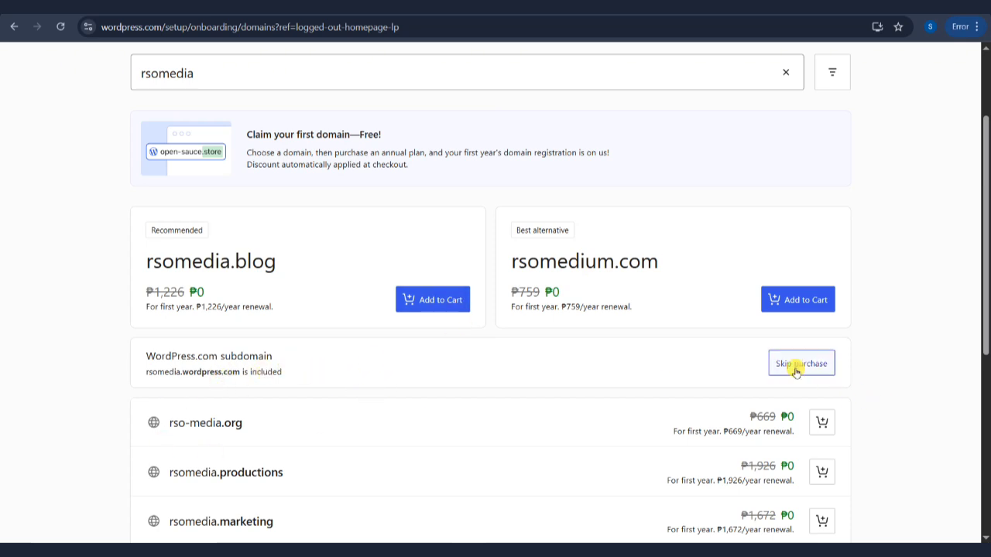
{"action": "scroll", "coordinate": [795, 371], "scroll_direction": "down", "scroll_amount": 5}
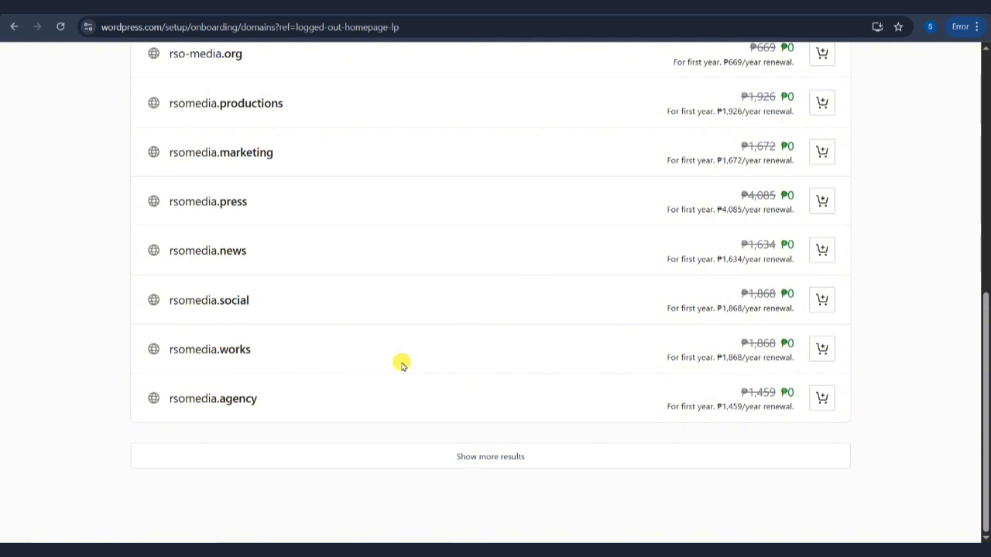
{"action": "scroll", "coordinate": [402, 365], "scroll_direction": "up", "scroll_amount": 6}
{"action": "scroll", "coordinate": [325, 442], "scroll_direction": "down", "scroll_amount": 1}
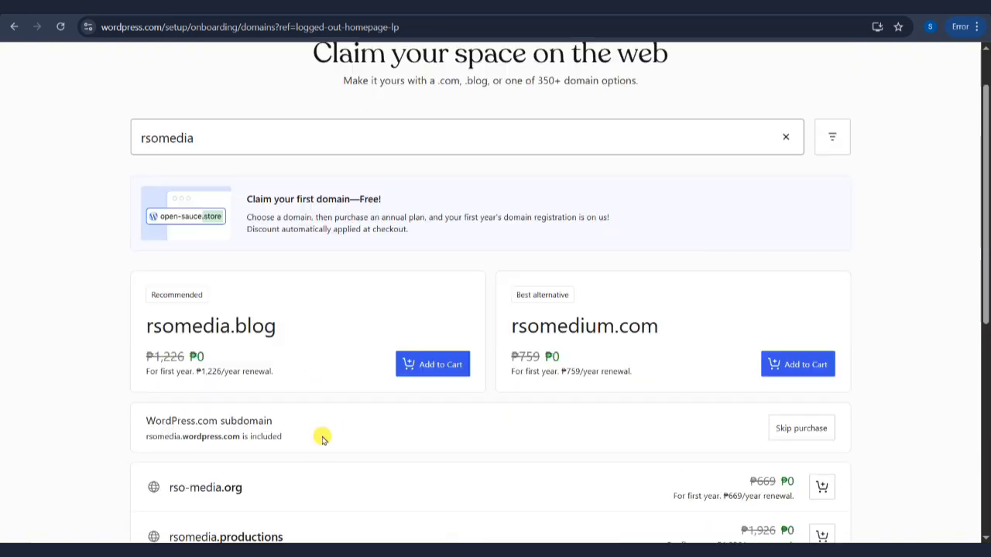
{"action": "scroll", "coordinate": [323, 439], "scroll_direction": "down", "scroll_amount": 1}
{"action": "scroll", "coordinate": [372, 408], "scroll_direction": "up", "scroll_amount": 2}
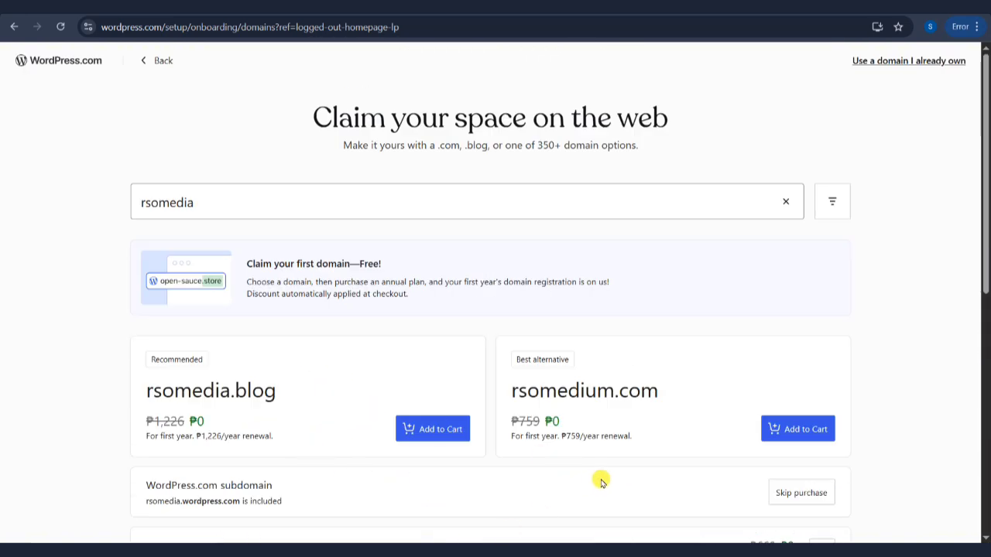
{"action": "left_click", "coordinate": [802, 493]}
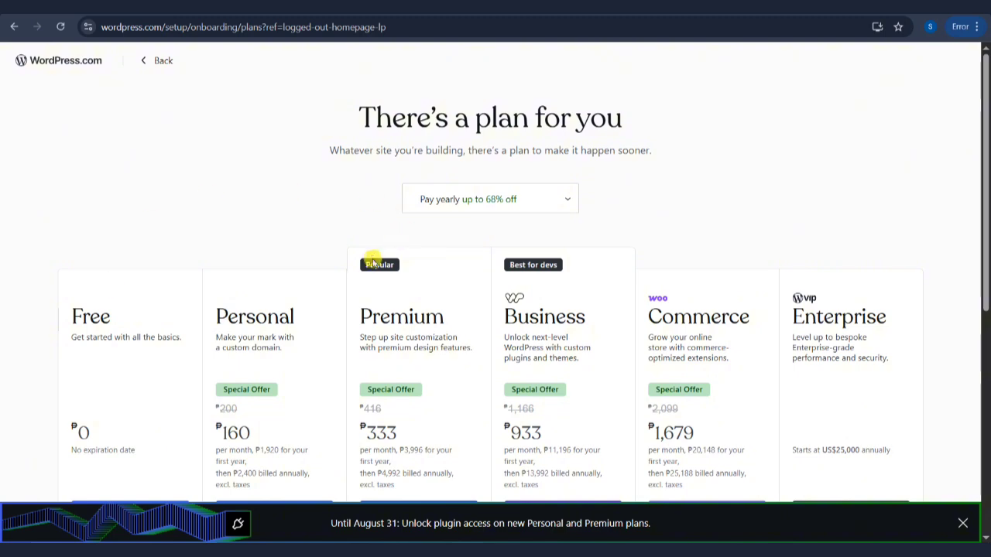
- Compare the features of the available plans and start the site with the Free plan
{"action": "scroll", "coordinate": [373, 263], "scroll_direction": "down", "scroll_amount": 1}
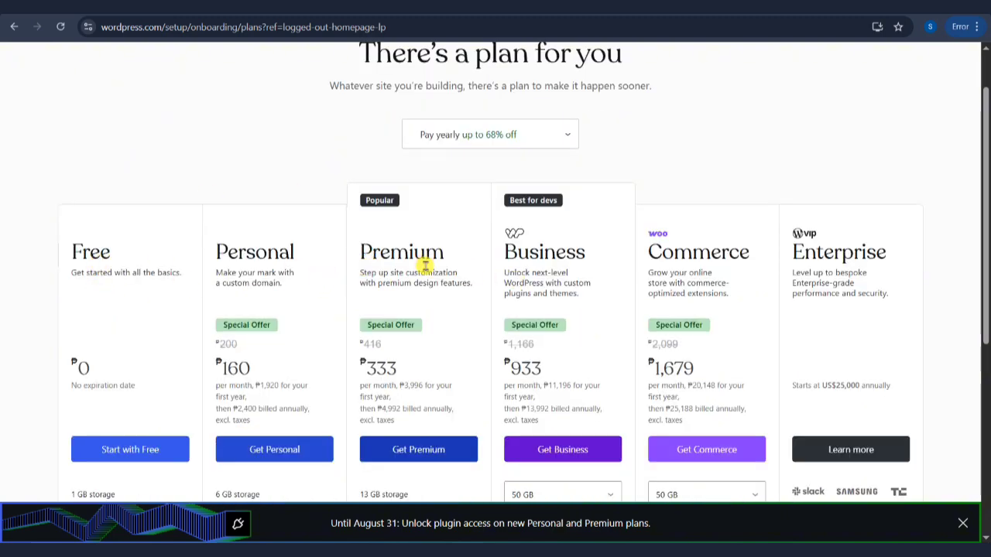
{"action": "scroll", "coordinate": [849, 290], "scroll_direction": "down", "scroll_amount": 2}
{"action": "scroll", "coordinate": [849, 290], "scroll_direction": "down", "scroll_amount": 1}
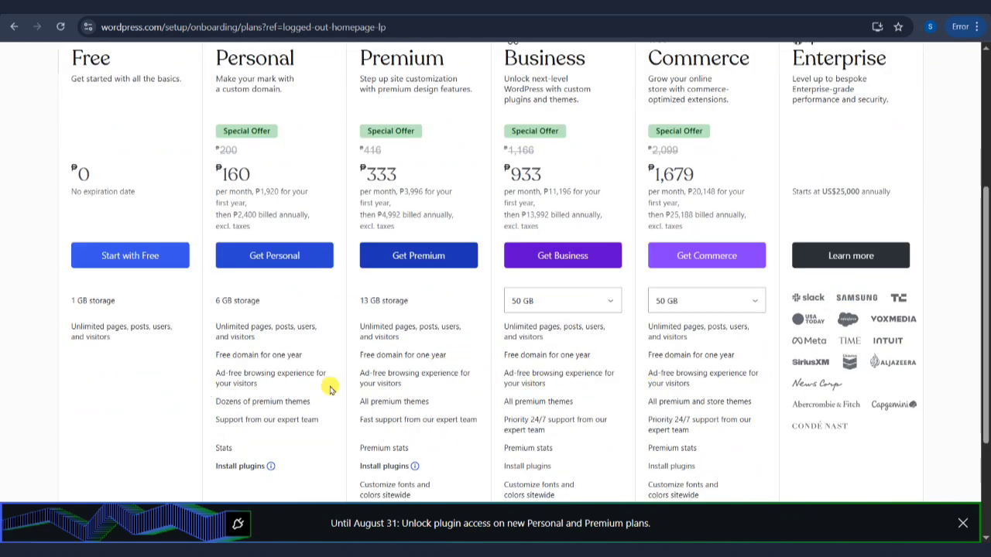
{"action": "left_click", "coordinate": [155, 255]}
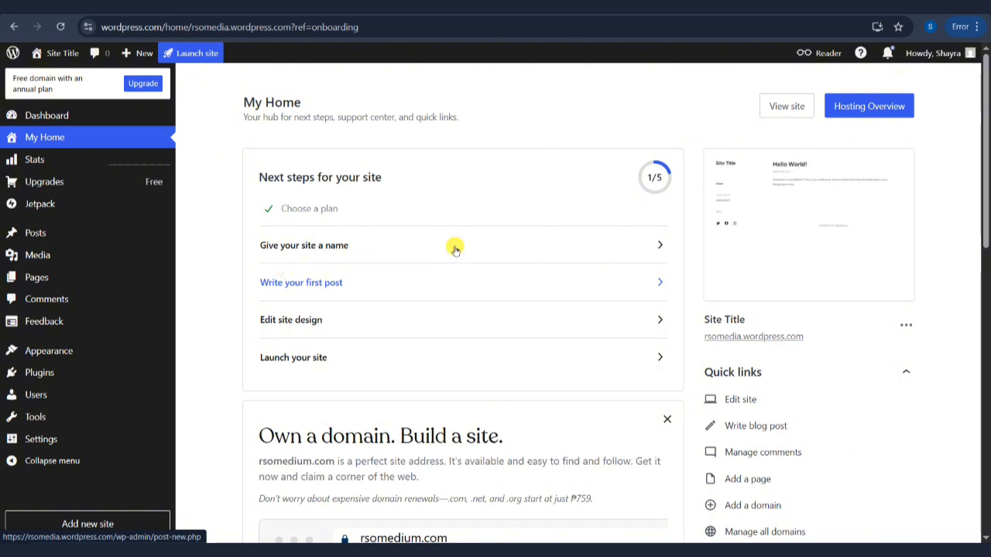
- Enter RSO MEDIA as the site title in the general settings
{"action": "left_click", "coordinate": [304, 249]}
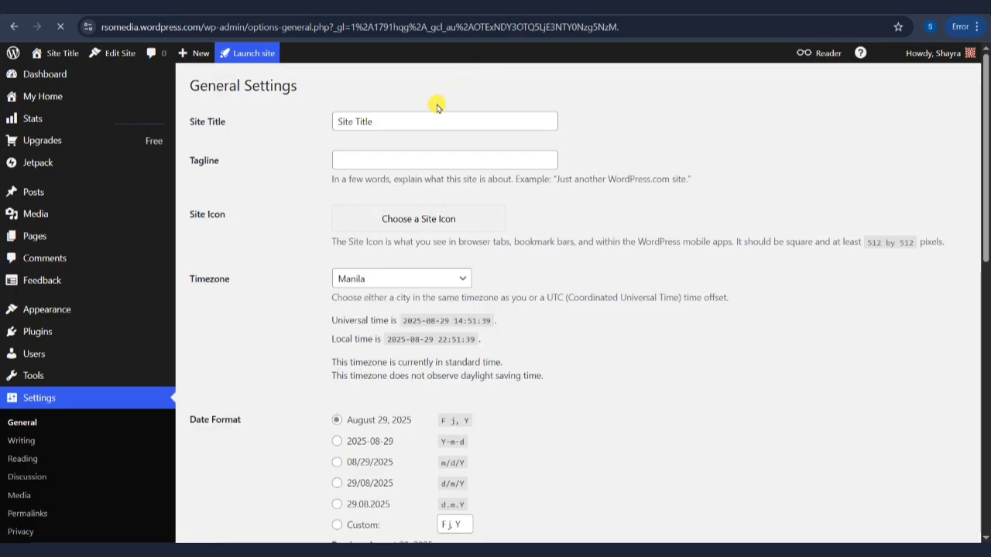
{"action": "left_click", "coordinate": [414, 121]}
{"action": "type", "text": "RSO MEDIA"}
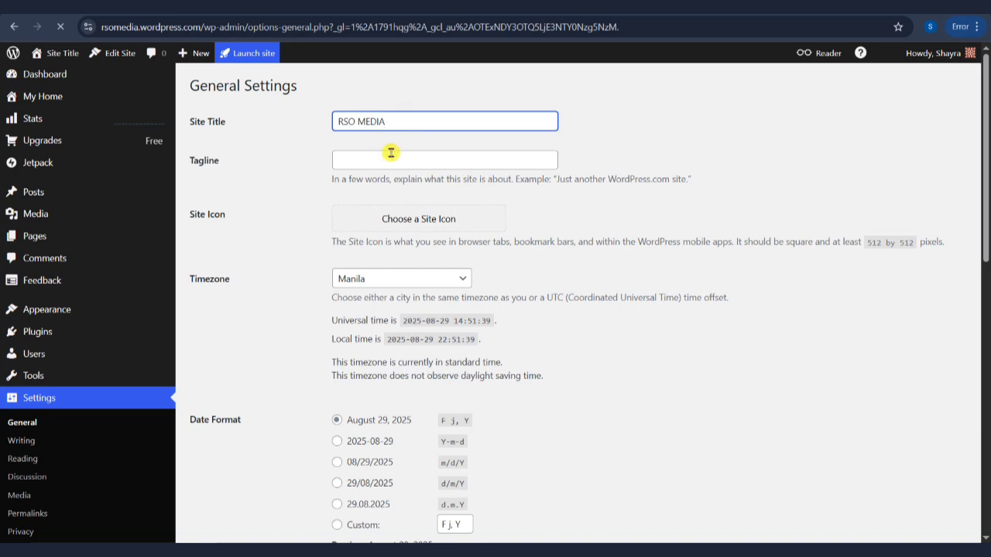
{"action": "left_click", "coordinate": [443, 221]}
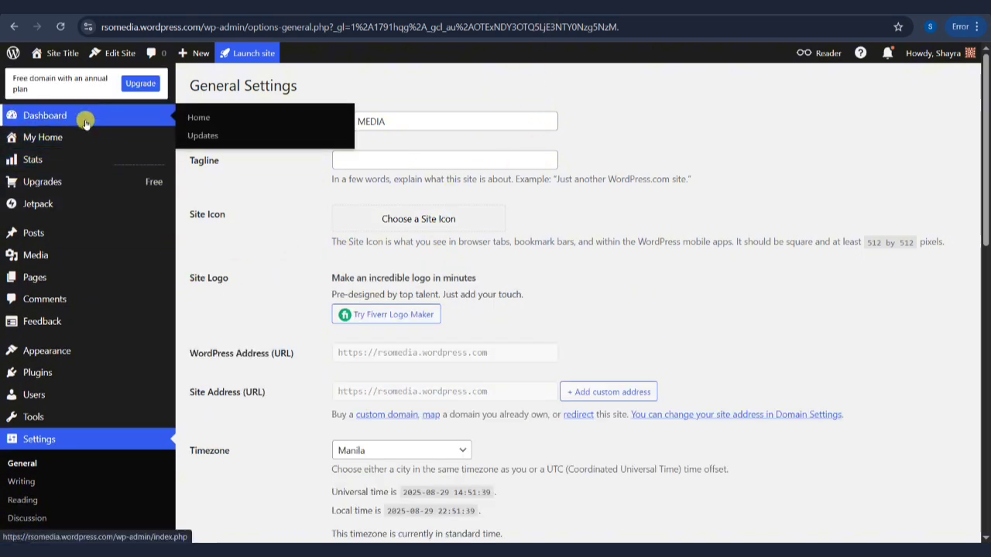
- Return to My Home, open the site for editing, and show its list of templates
{"action": "left_click", "coordinate": [89, 137]}
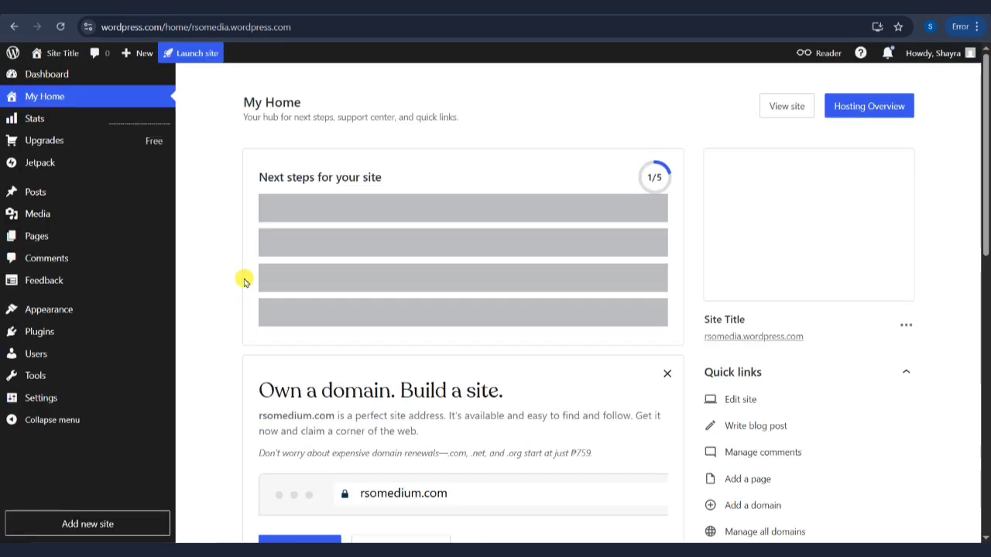
{"action": "left_click", "coordinate": [741, 398]}
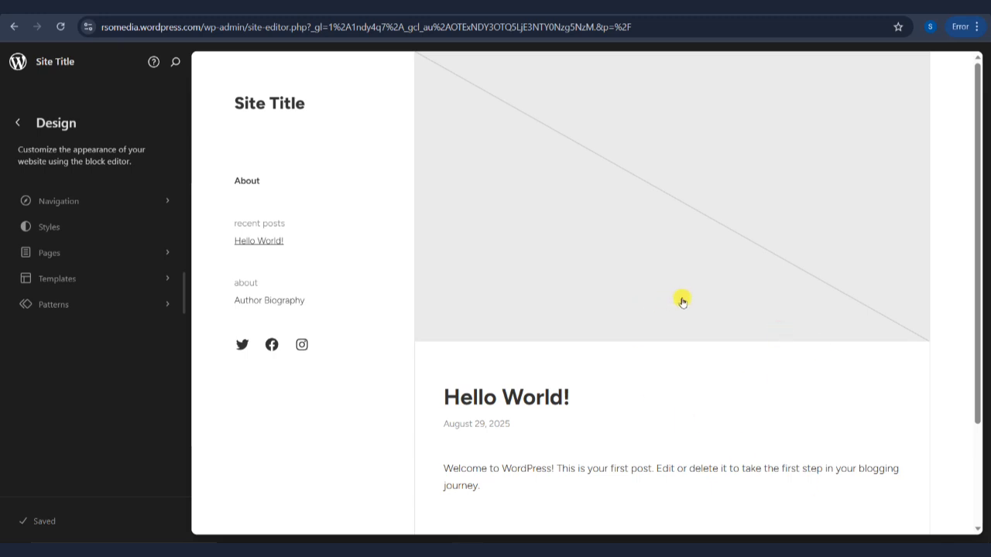
{"action": "left_click", "coordinate": [66, 224]}
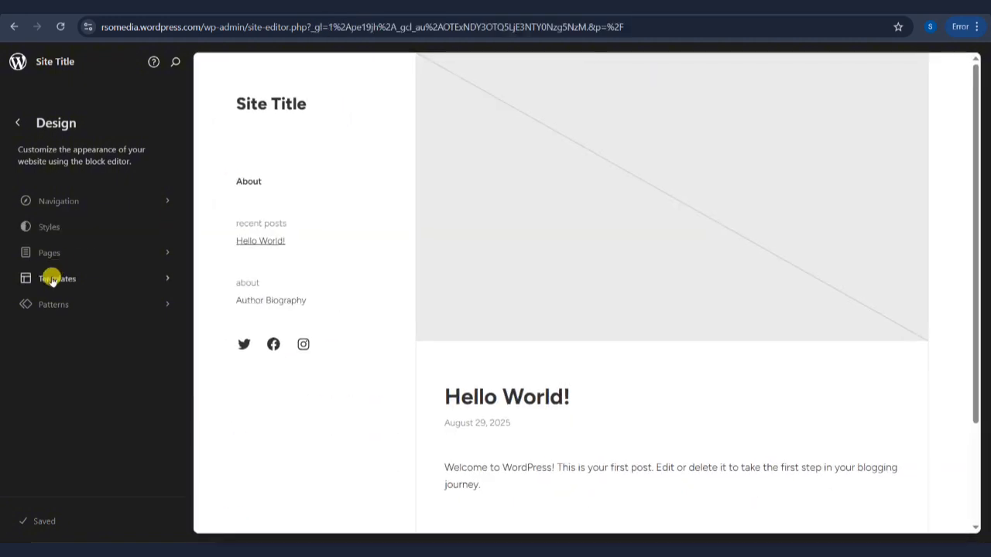
{"action": "left_click", "coordinate": [52, 279]}
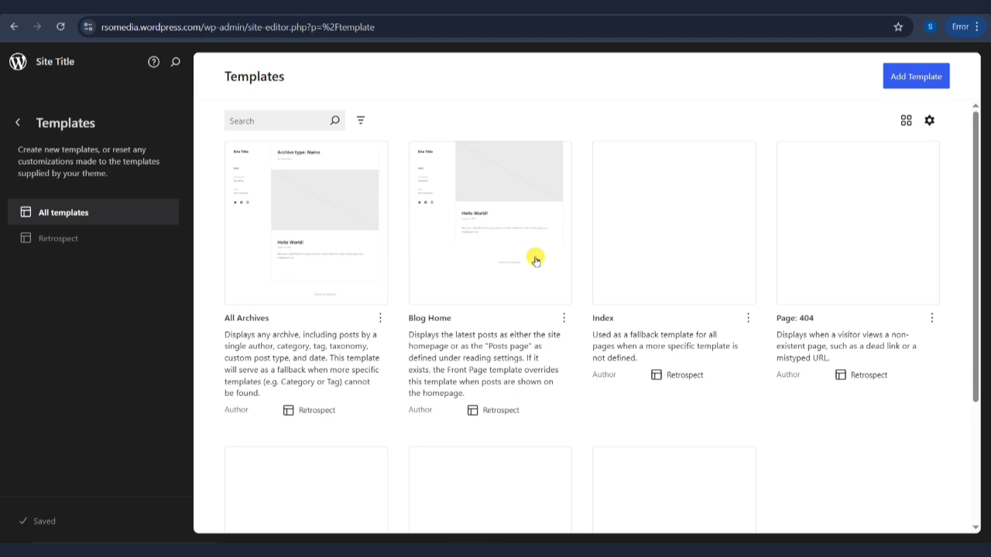
- Browse the templates, restrict them to Retrospect, and open the Blog Home template for editing, dismissing the welcome guide
{"action": "scroll", "coordinate": [792, 309], "scroll_direction": "down", "scroll_amount": 3}
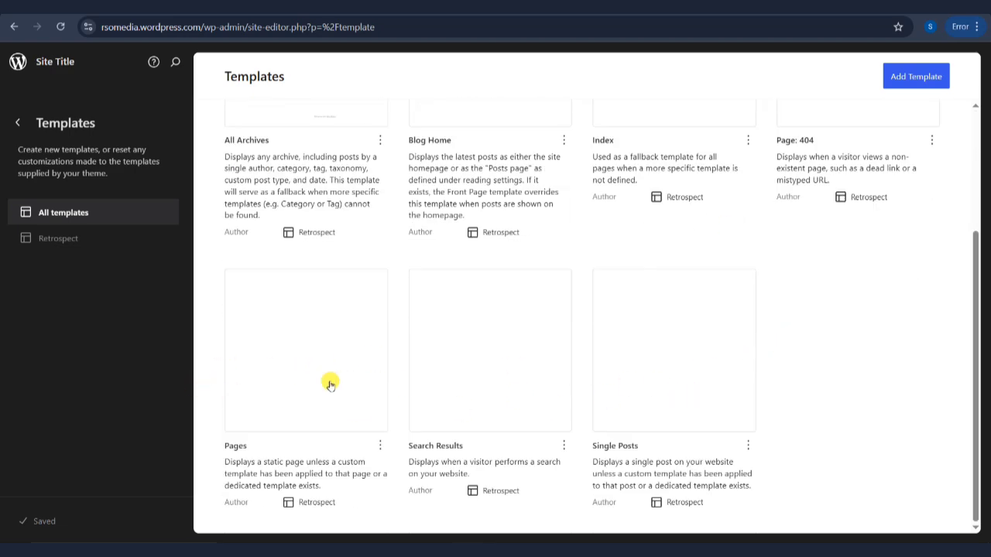
{"action": "scroll", "coordinate": [325, 379], "scroll_direction": "up", "scroll_amount": 3}
{"action": "scroll", "coordinate": [471, 233], "scroll_direction": "down", "scroll_amount": 3}
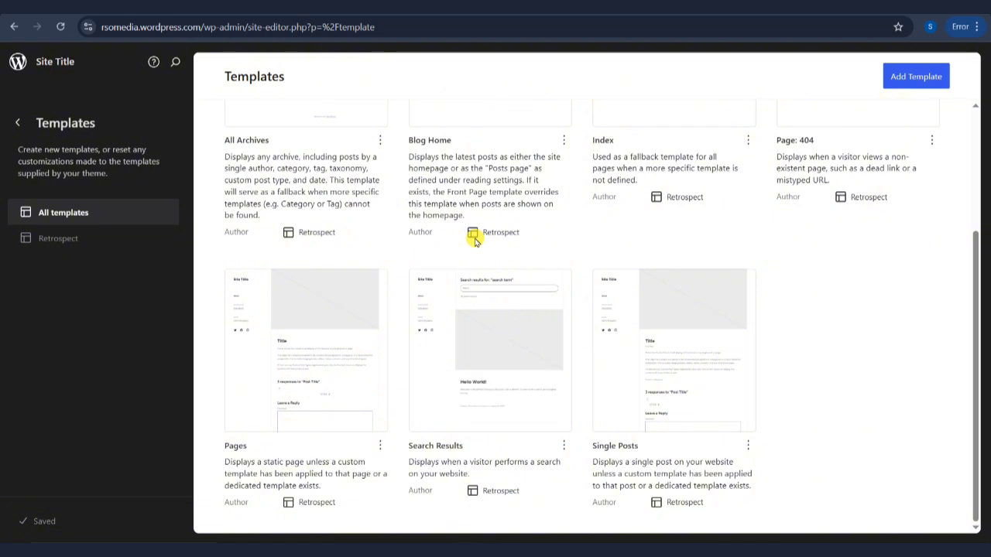
{"action": "scroll", "coordinate": [580, 314], "scroll_direction": "up", "scroll_amount": 3}
{"action": "left_click", "coordinate": [101, 241]}
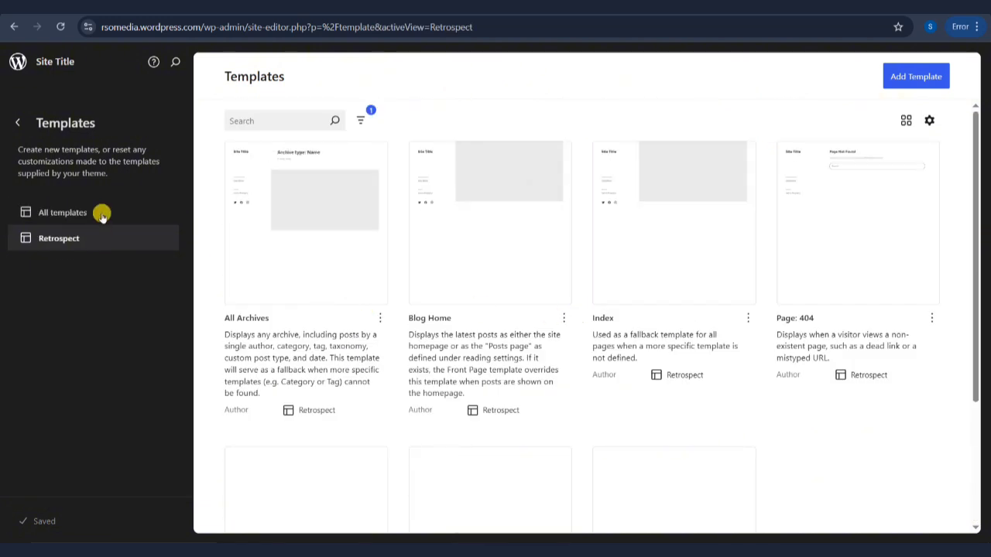
{"action": "left_click", "coordinate": [454, 246]}
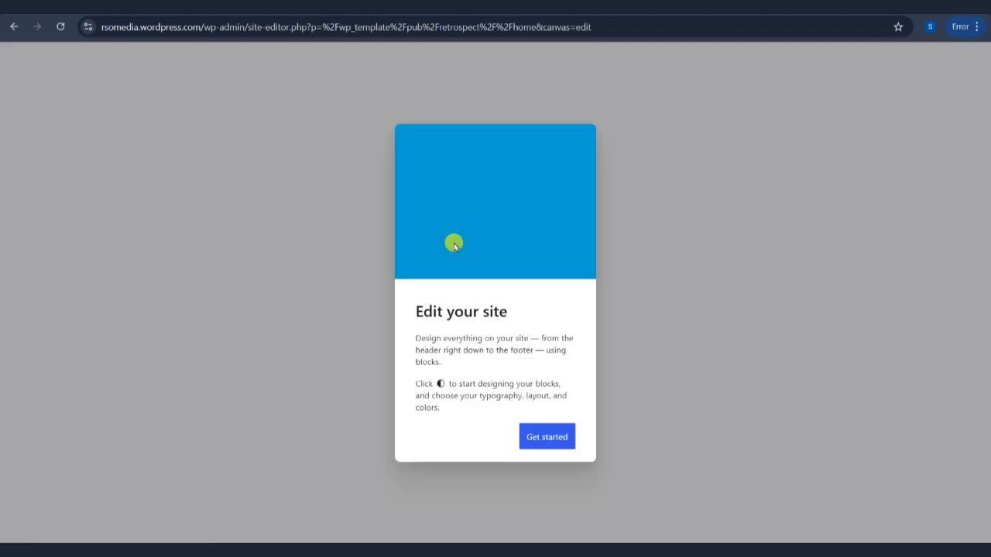
{"action": "left_click", "coordinate": [551, 438]}
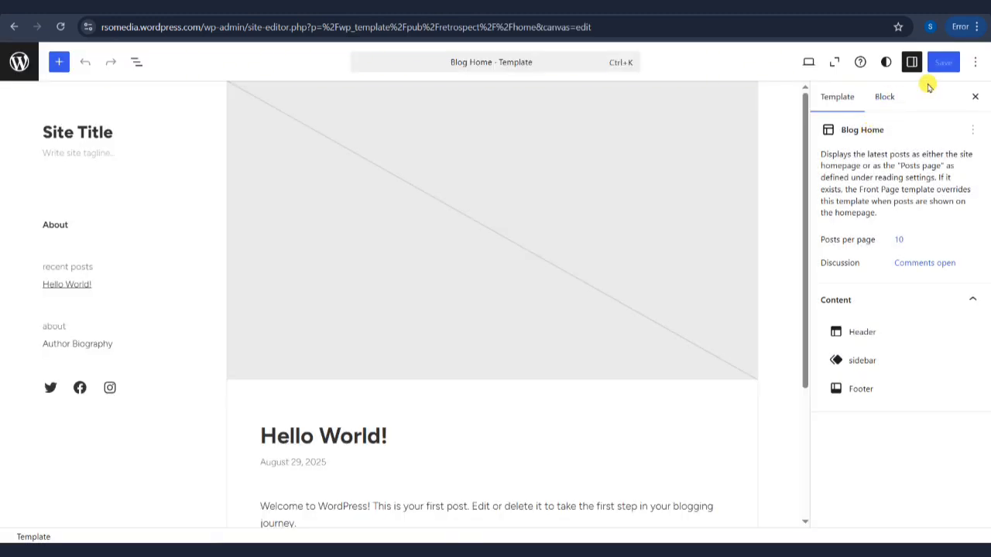
{"action": "left_click", "coordinate": [943, 64]}
{"action": "left_click", "coordinate": [973, 62]}
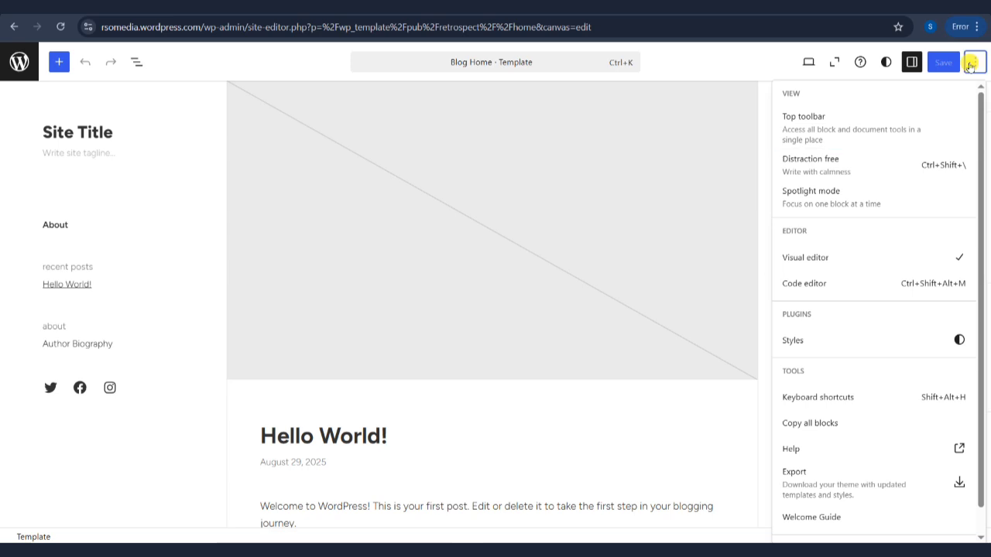
{"action": "left_click", "coordinate": [972, 62]}
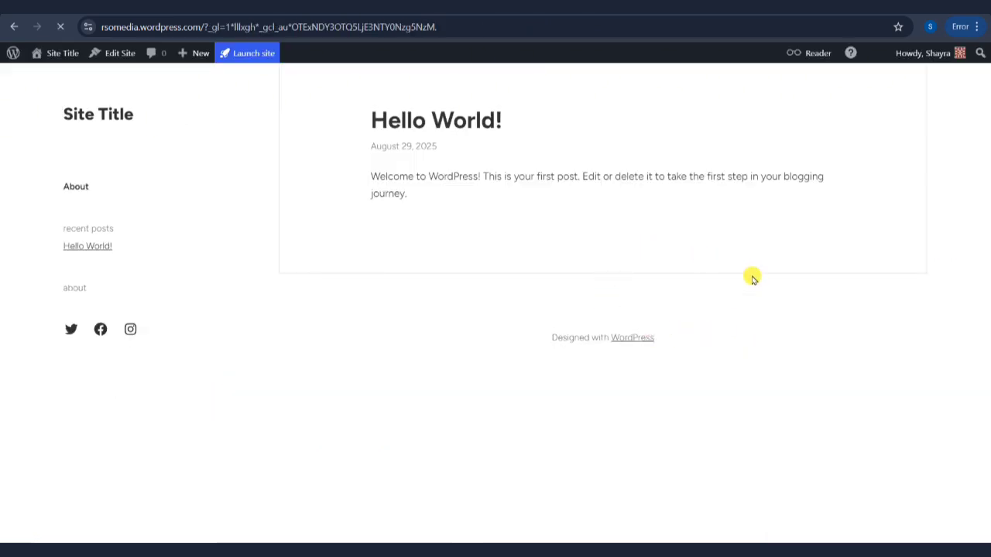